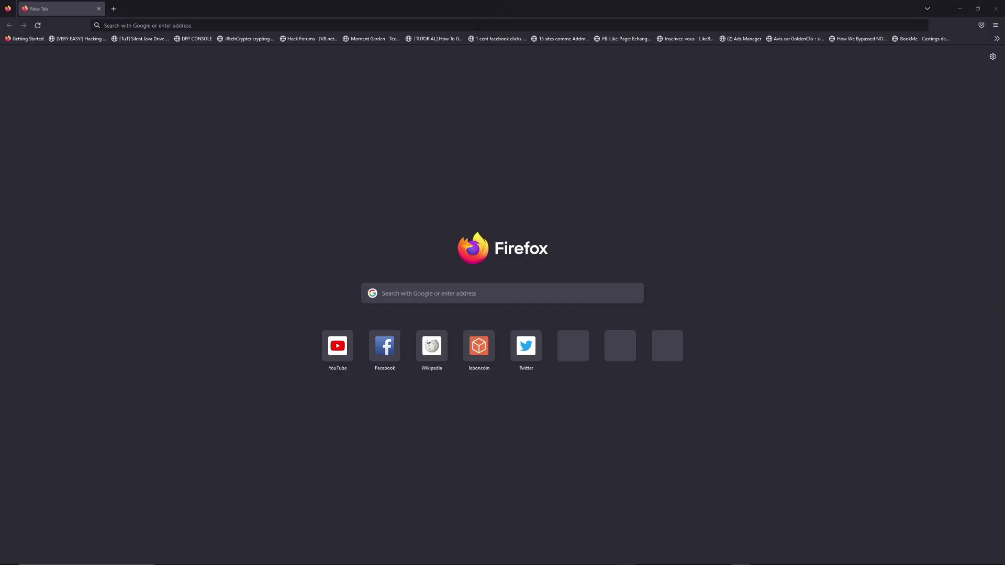
# Step: Focus the Firefox address bar to enter freewebtools.com/192.168
pyautogui.click(478, 26)
pyautogui.write('fre')
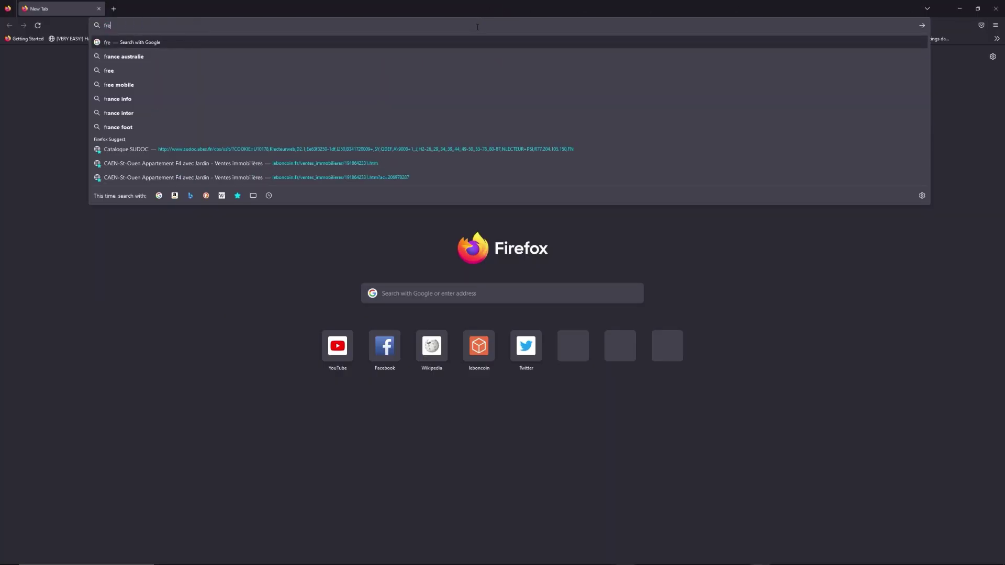
pyautogui.write('ewebtools.')
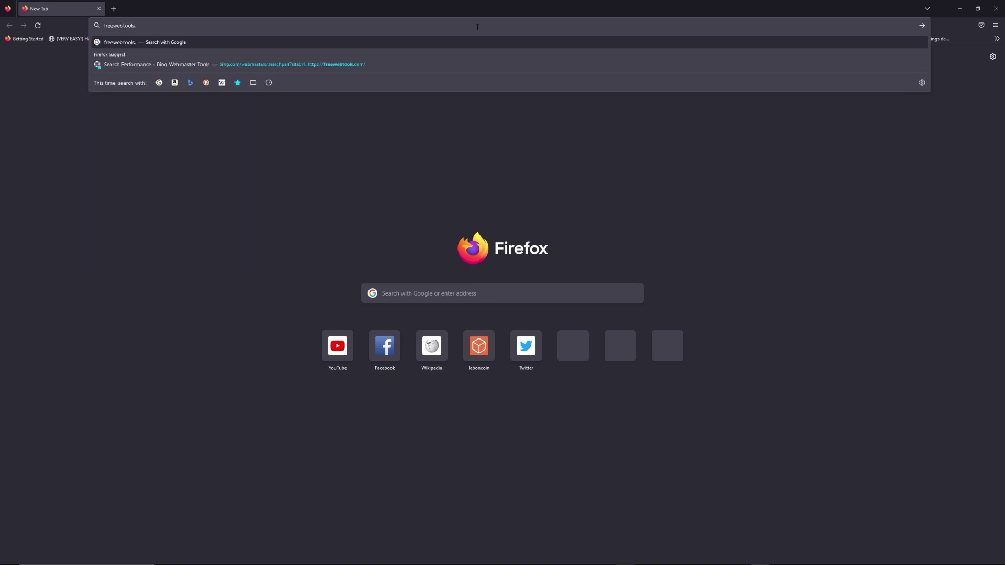
pyautogui.write('com')
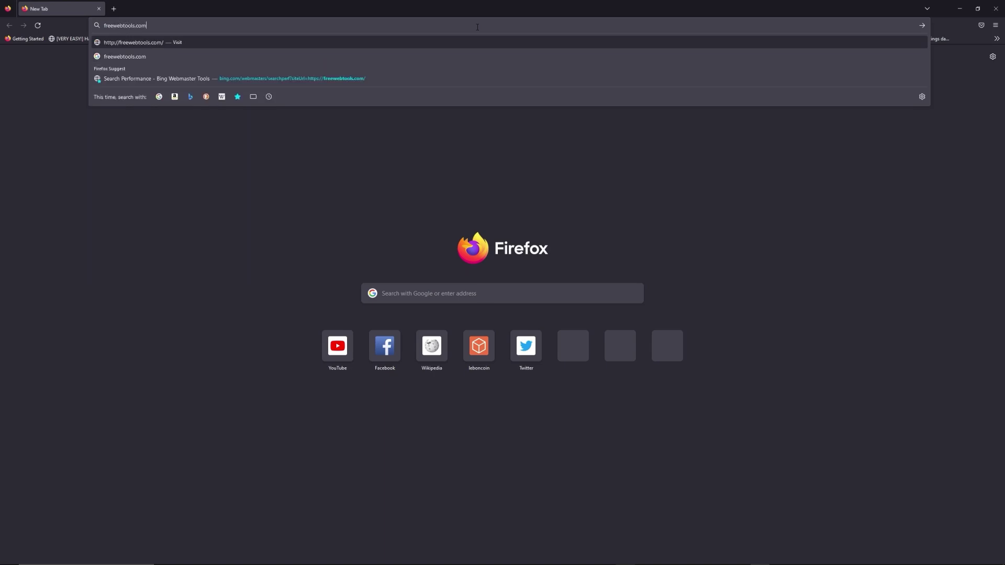
pyautogui.write('/192.')
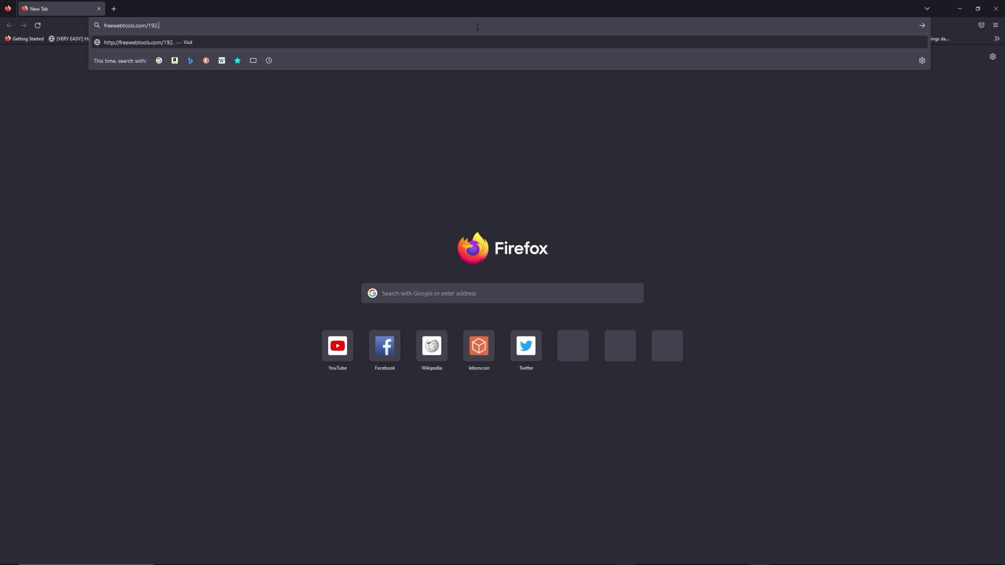
pyautogui.write('168')
# Step: Load the FreeWebTools 192.168 login guide and scroll to step 5, 'You have Default IP Gateway'
pyautogui.press('Return')
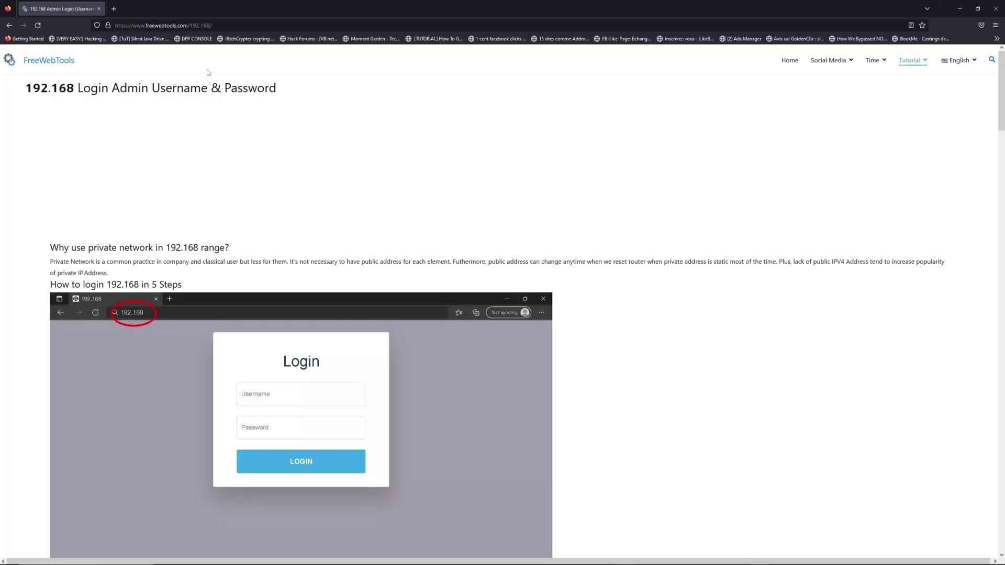
pyautogui.scroll(-2, 448, 176)
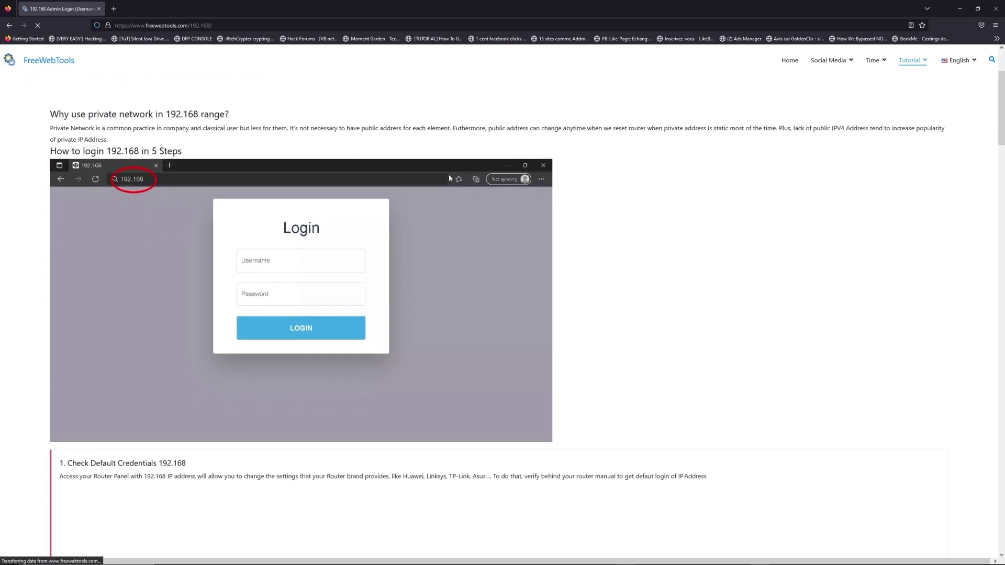
pyautogui.scroll(-2, 617, 287)
pyautogui.scroll(-4, 617, 287)
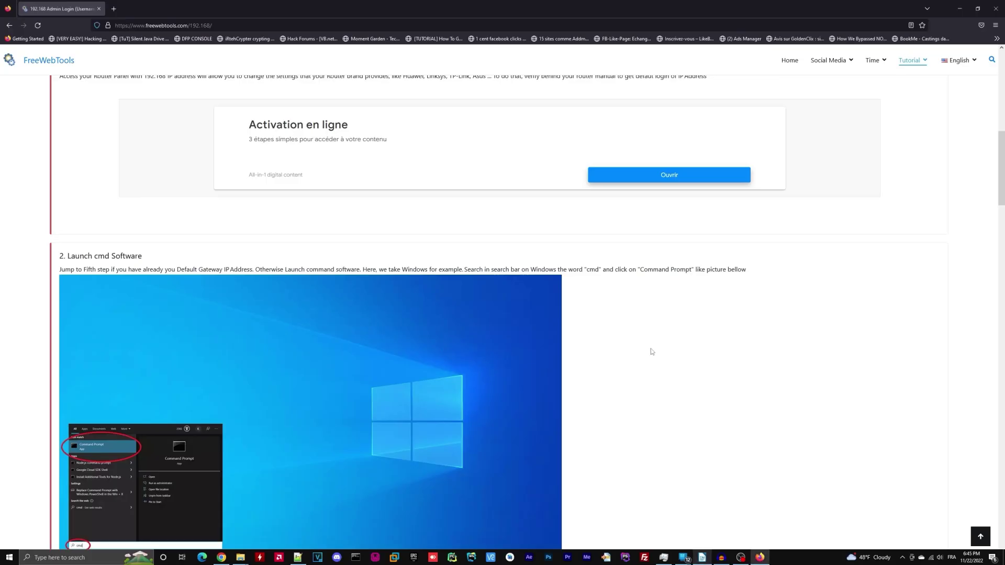
pyautogui.scroll(-3, 629, 311)
pyautogui.scroll(-3, 628, 311)
pyautogui.scroll(-5, 628, 311)
pyautogui.scroll(-4, 629, 312)
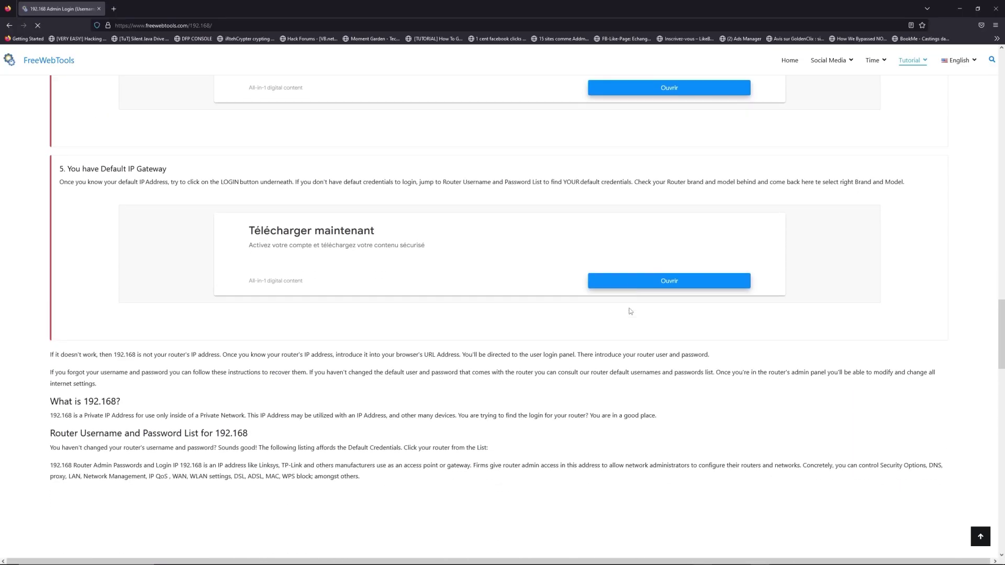
pyautogui.scroll(-5, 628, 312)
pyautogui.scroll(-2, 629, 311)
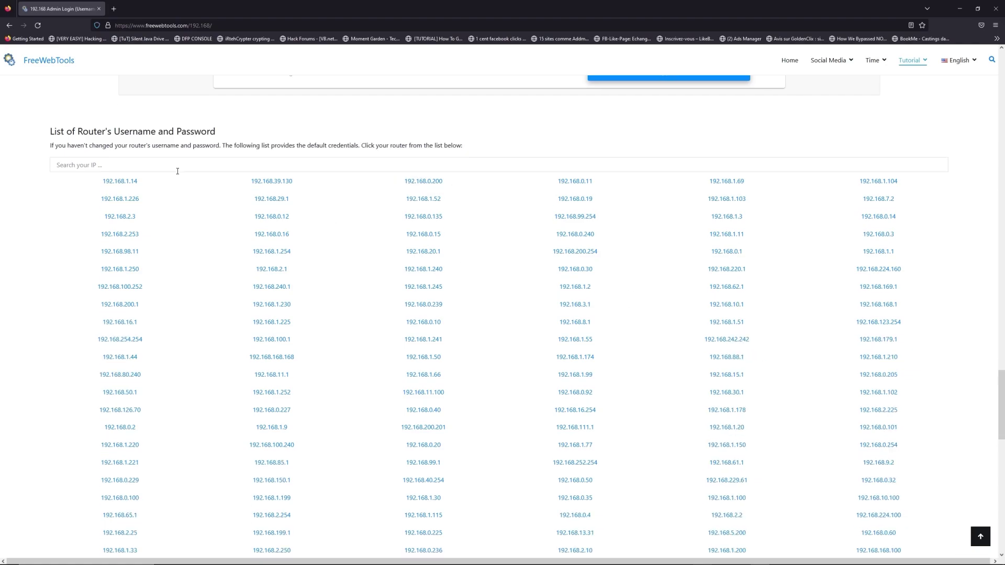
# Step: Search the router IP list for 192.168.1.1, correcting a typo in the search
pyautogui.click(164, 162)
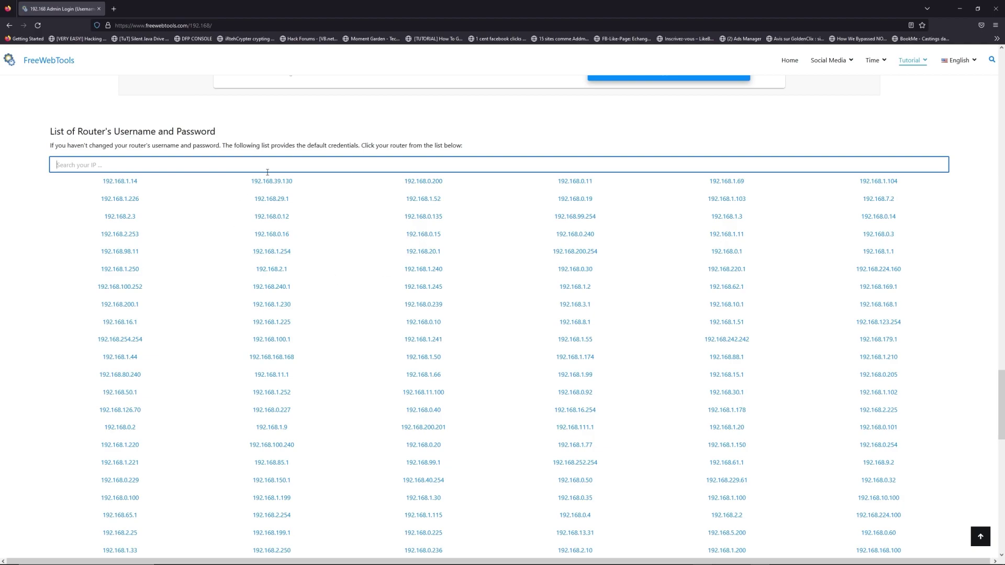
pyautogui.write('192')
pyautogui.write('0.')
pyautogui.press('BackSpace')
pyautogui.press('BackSpace')
pyautogui.write('.168')
pyautogui.write('.1.1')
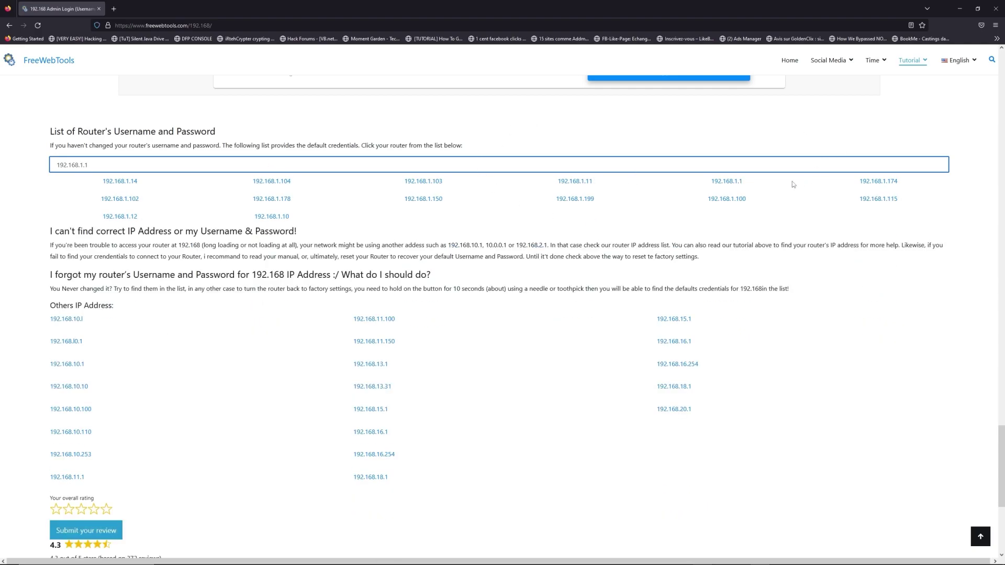
# Step: Open the 192.168.1.1 credentials page and choose LG from the router brand list
pyautogui.click(726, 182)
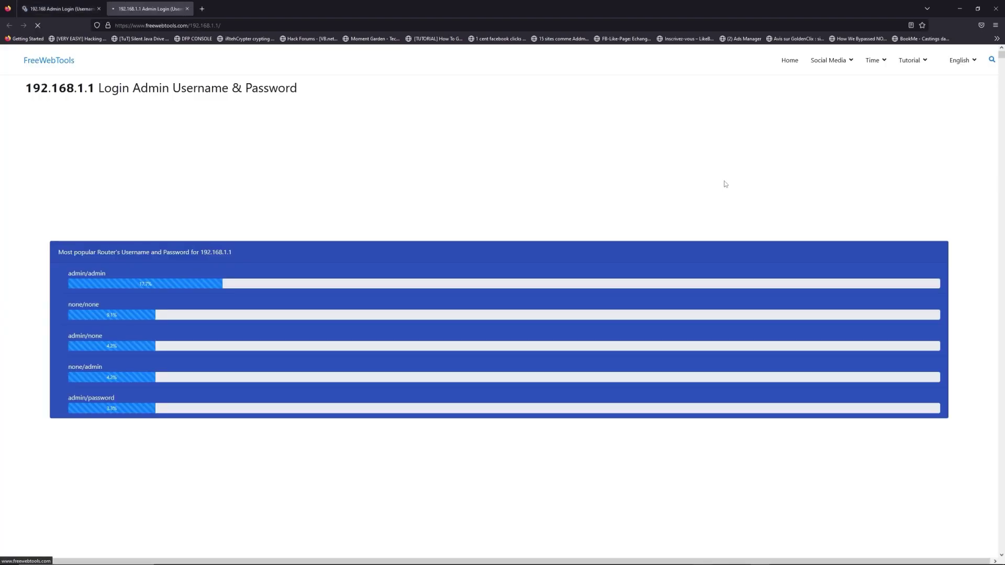
pyautogui.scroll(-2, 392, 243)
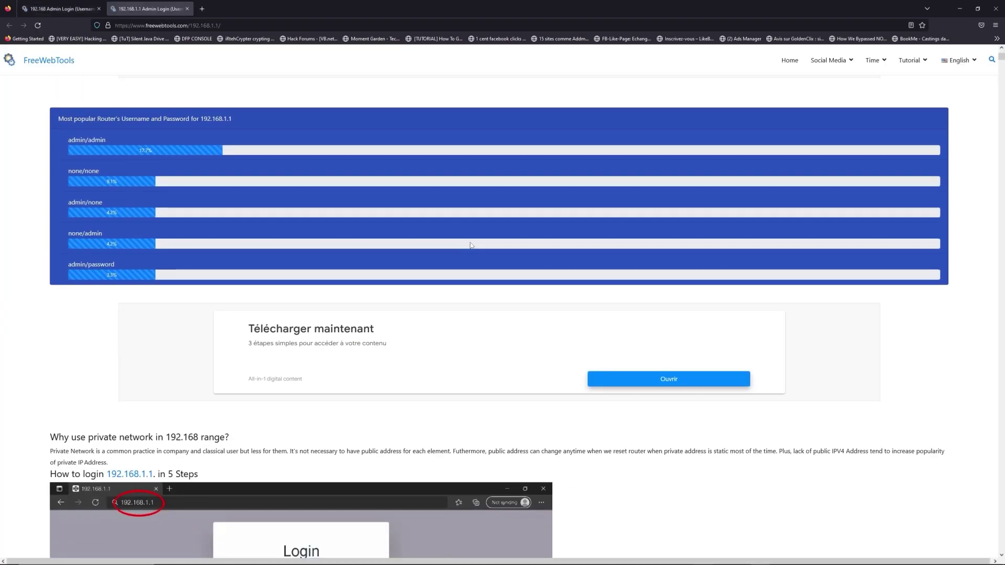
pyautogui.scroll(-3, 475, 250)
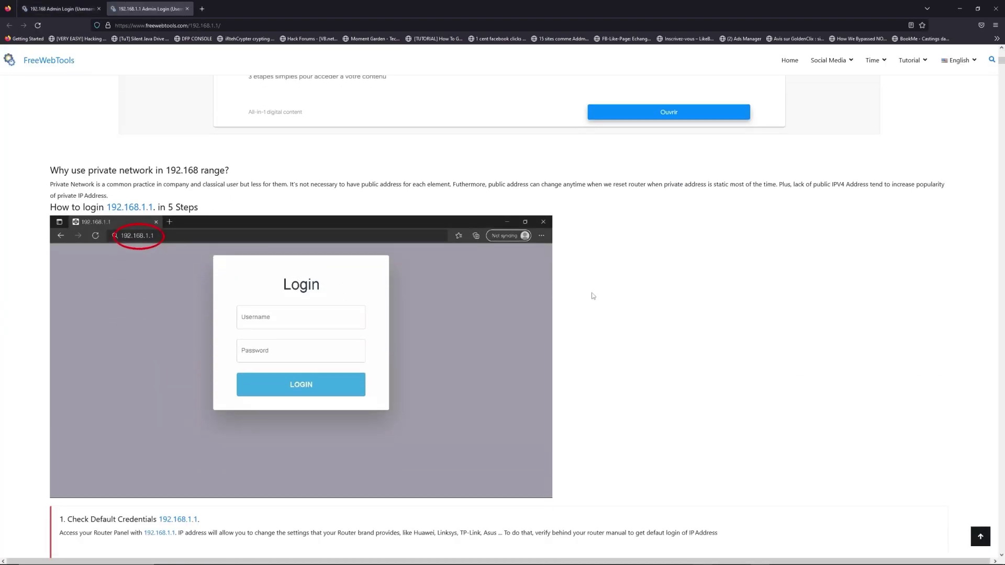
pyautogui.scroll(-5, 589, 293)
pyautogui.scroll(-5, 590, 294)
pyautogui.scroll(-3, 533, 290)
pyautogui.scroll(-5, 505, 289)
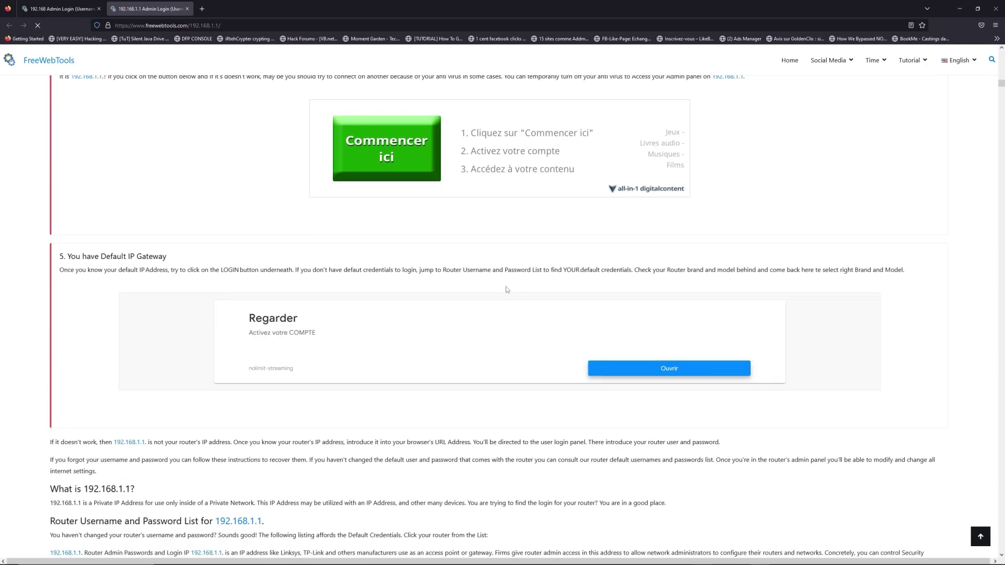
pyautogui.scroll(-5, 505, 290)
pyautogui.scroll(-3, 397, 295)
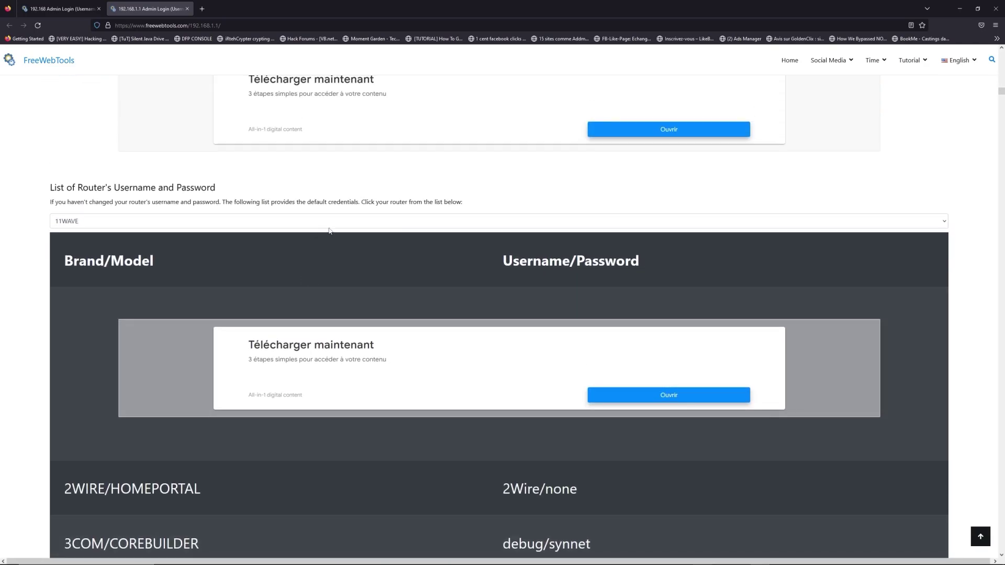
pyautogui.click(338, 223)
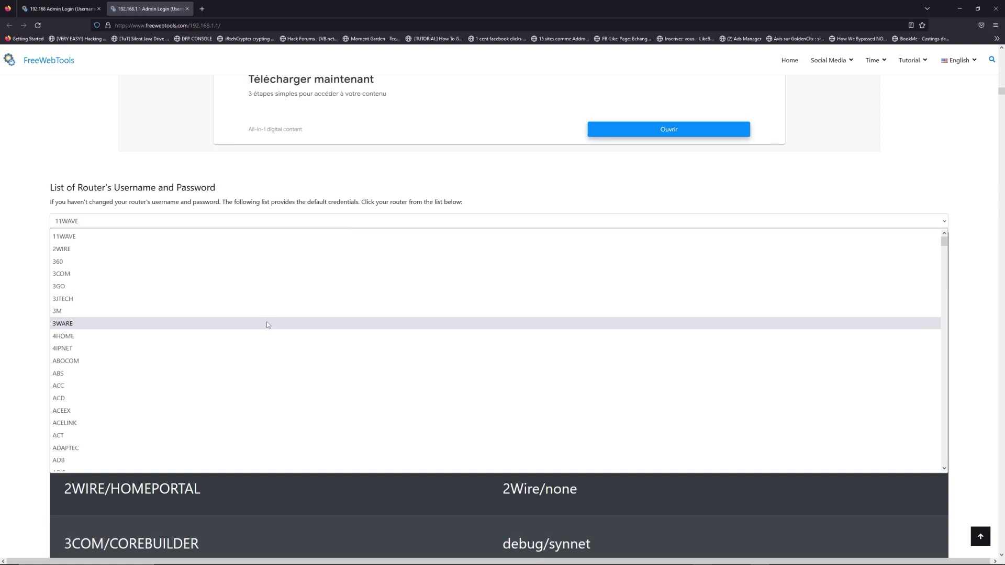
pyautogui.write('lg')
pyautogui.press('Return')
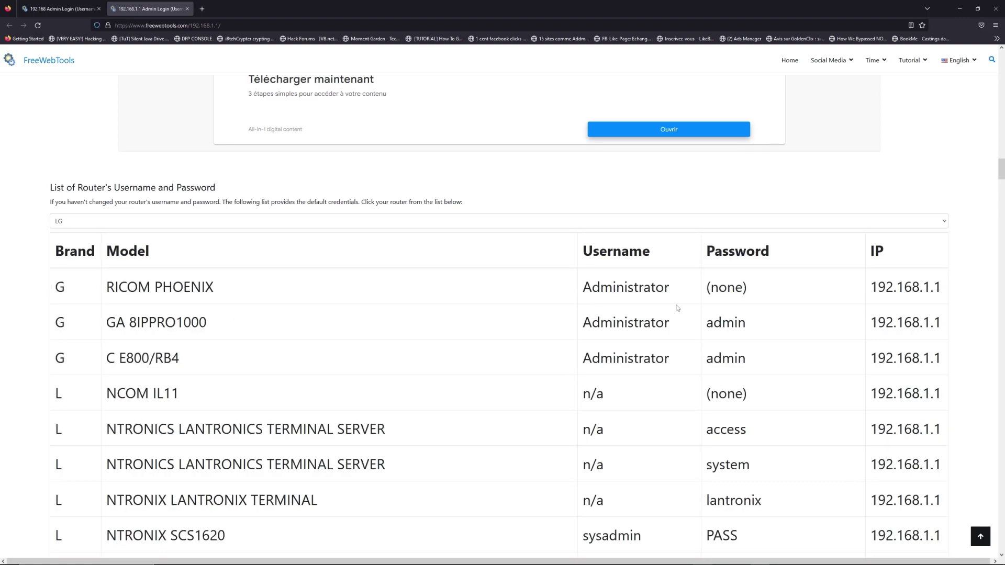
pyautogui.scroll(-5, 678, 308)
pyautogui.scroll(-2, 585, 318)
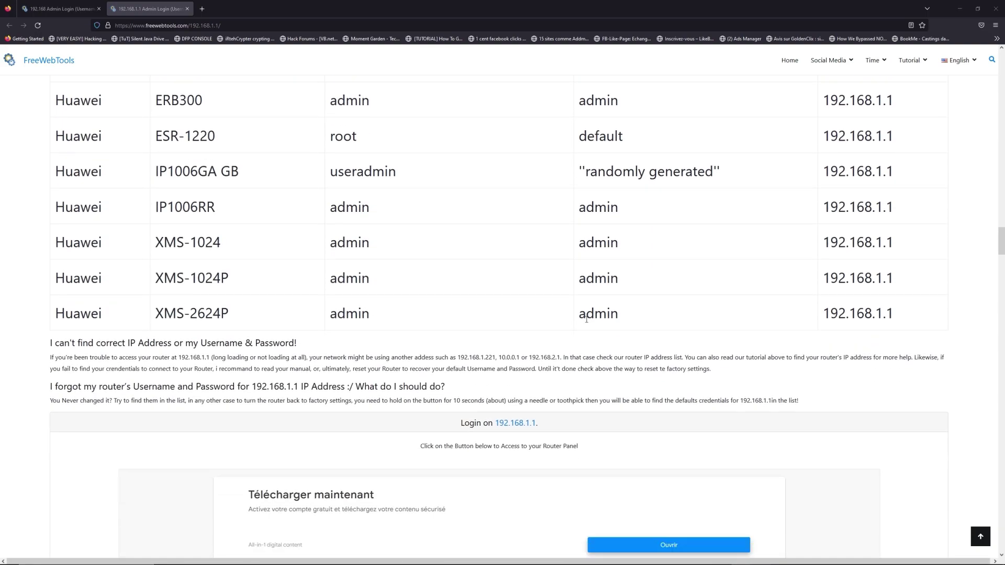
pyautogui.scroll(-2, 572, 322)
pyautogui.scroll(-2, 550, 329)
pyautogui.scroll(-2, 534, 334)
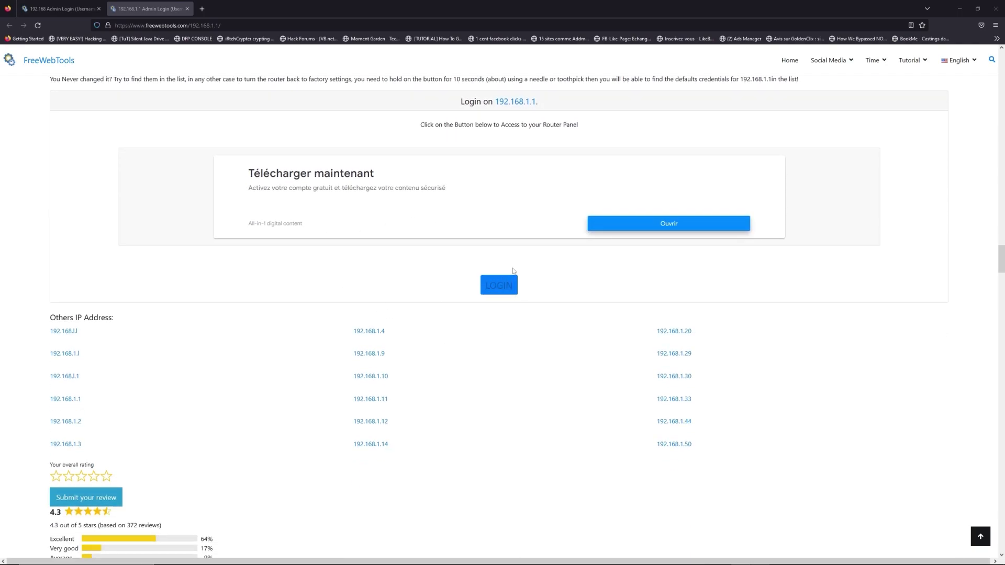
# Step: Use the LOGIN button to open the 'Box - Accueil' router page at 192.168.1.1
pyautogui.click(499, 286)
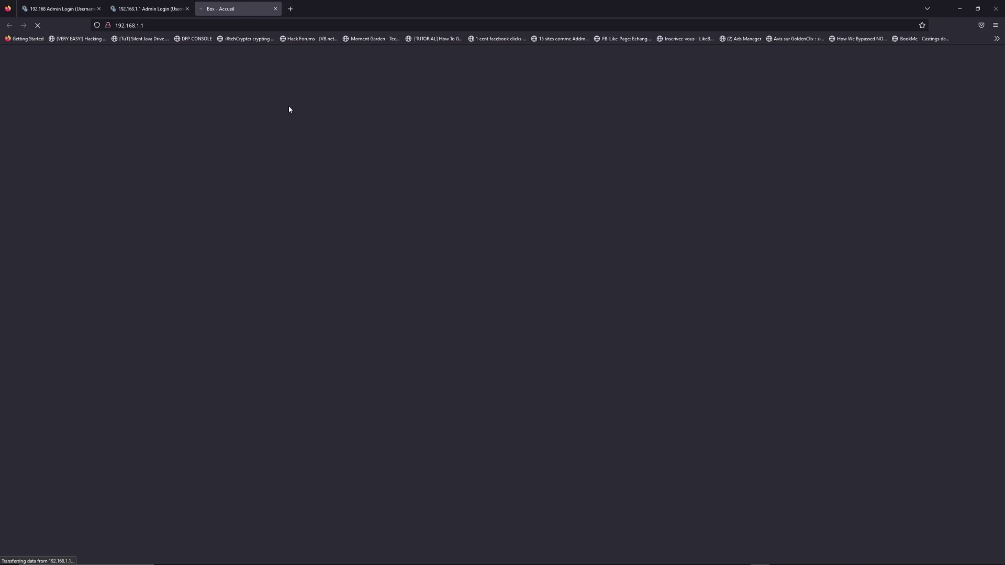